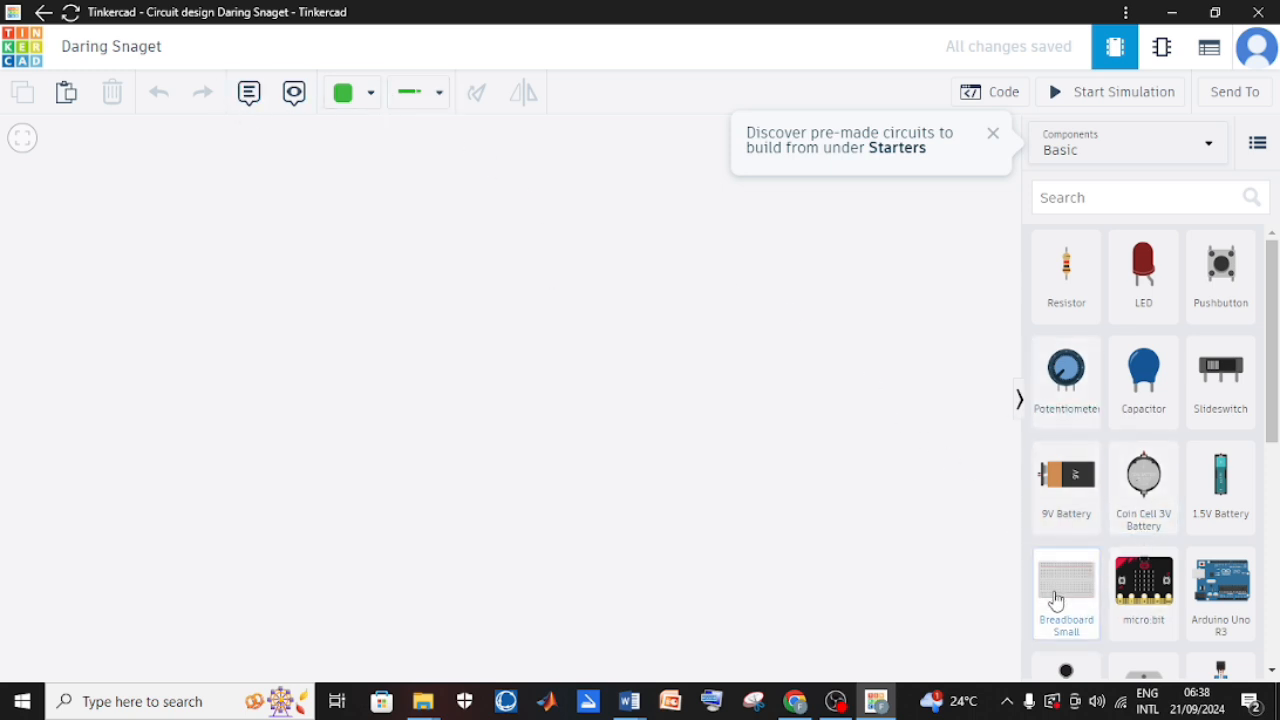
# Place a small breadboard in the workspace and a 9V battery to the left of it
pyautogui.moveTo(1056, 598); pyautogui.dragTo(509, 433)
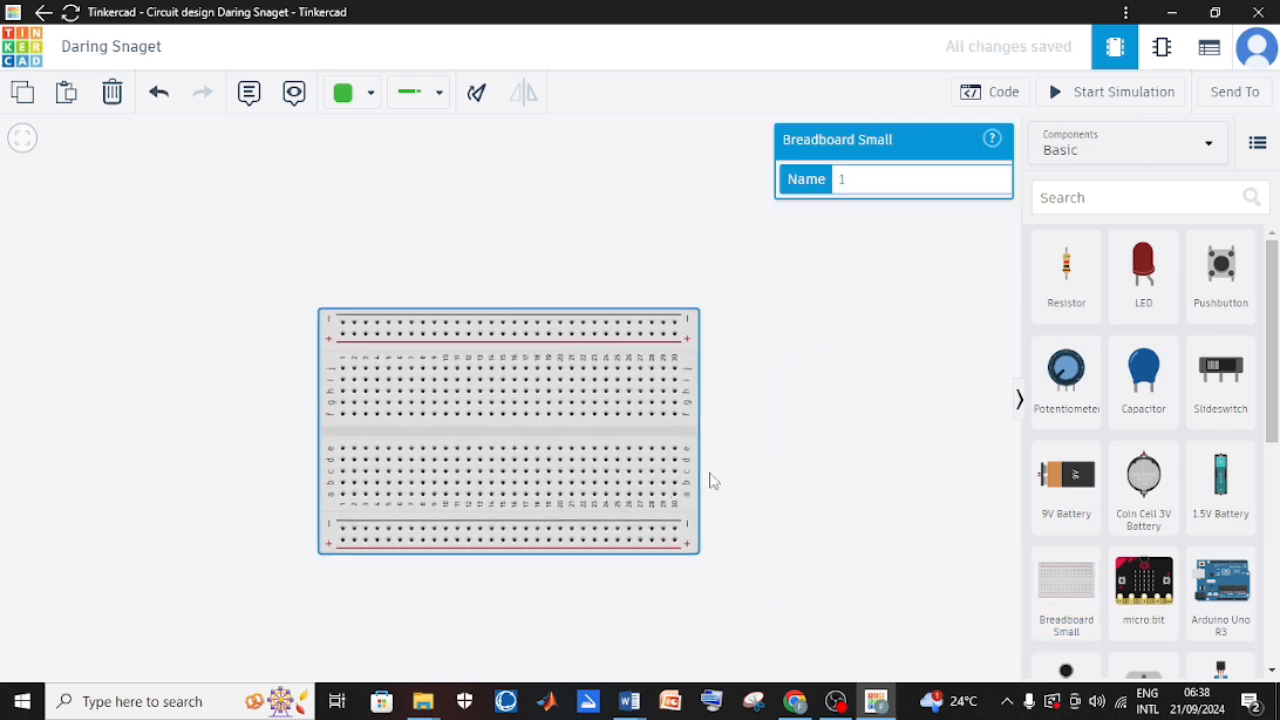
pyautogui.moveTo(1058, 478); pyautogui.dragTo(203, 428)
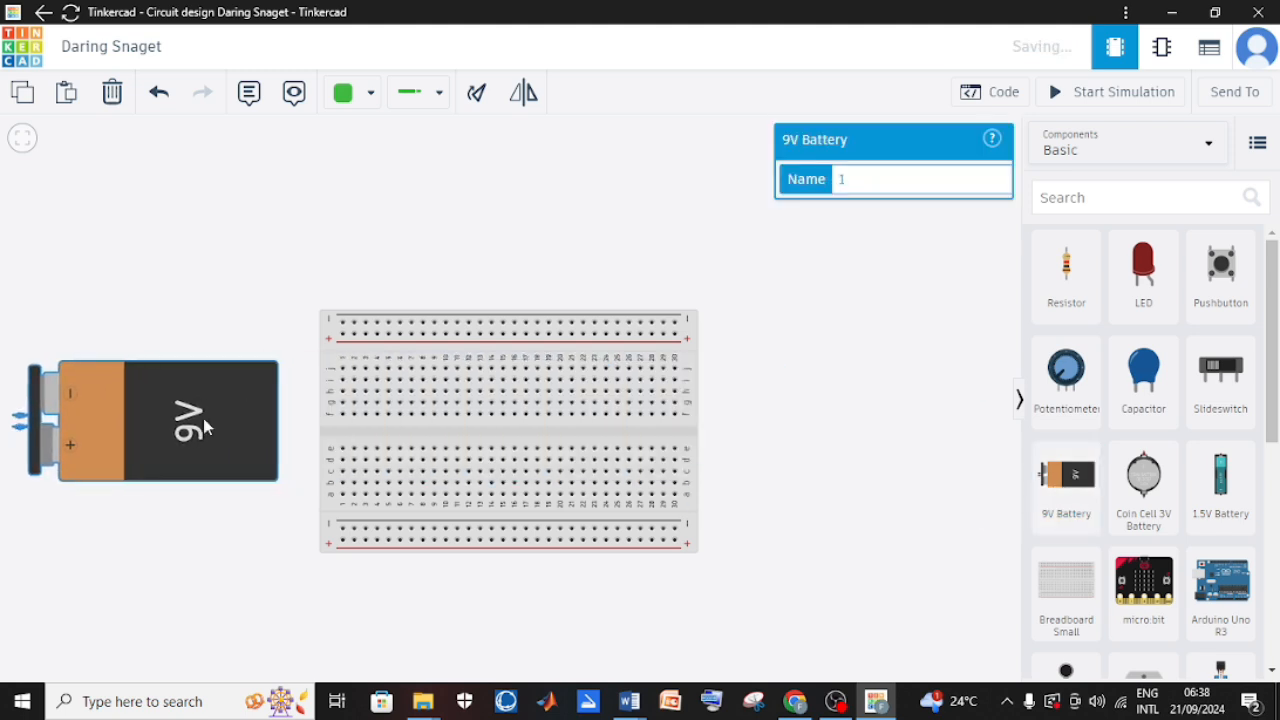
# Place a resistor across the breadboard's centre gap in column 3 and set its resistance to 220 Ω
pyautogui.moveTo(1065, 280); pyautogui.dragTo(368, 450)
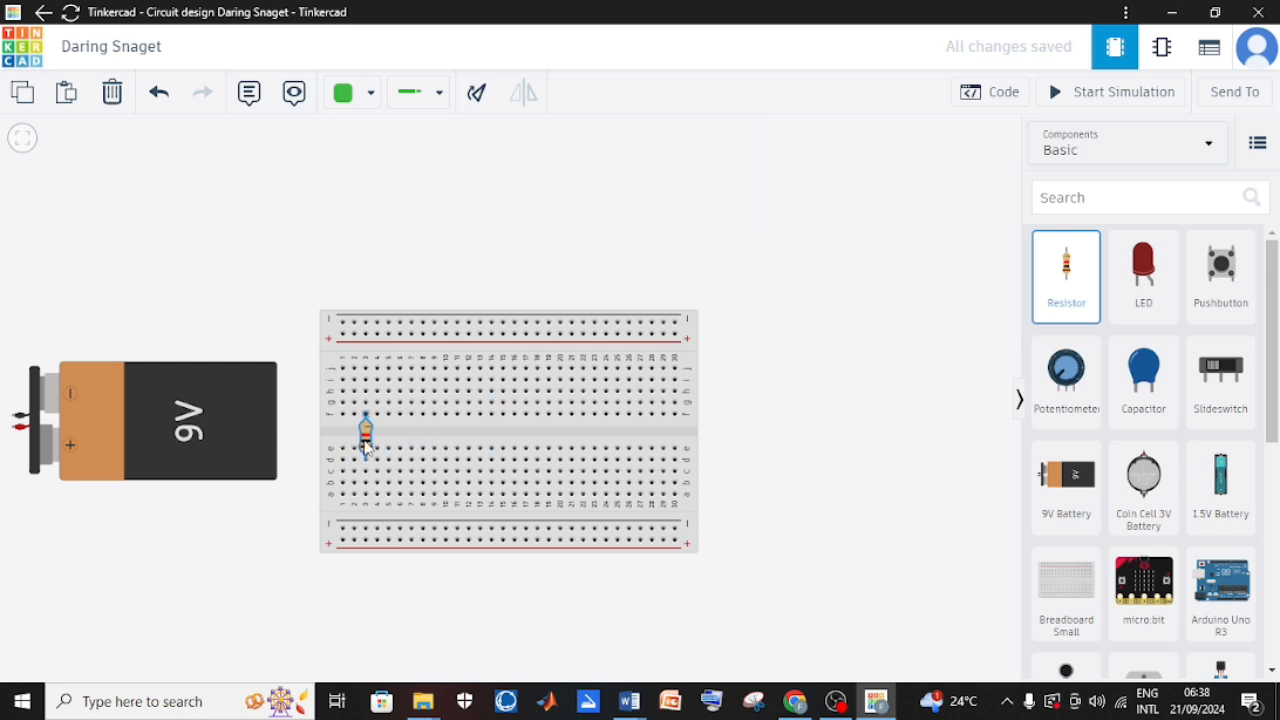
pyautogui.moveTo(366, 447); pyautogui.dragTo(366, 447)
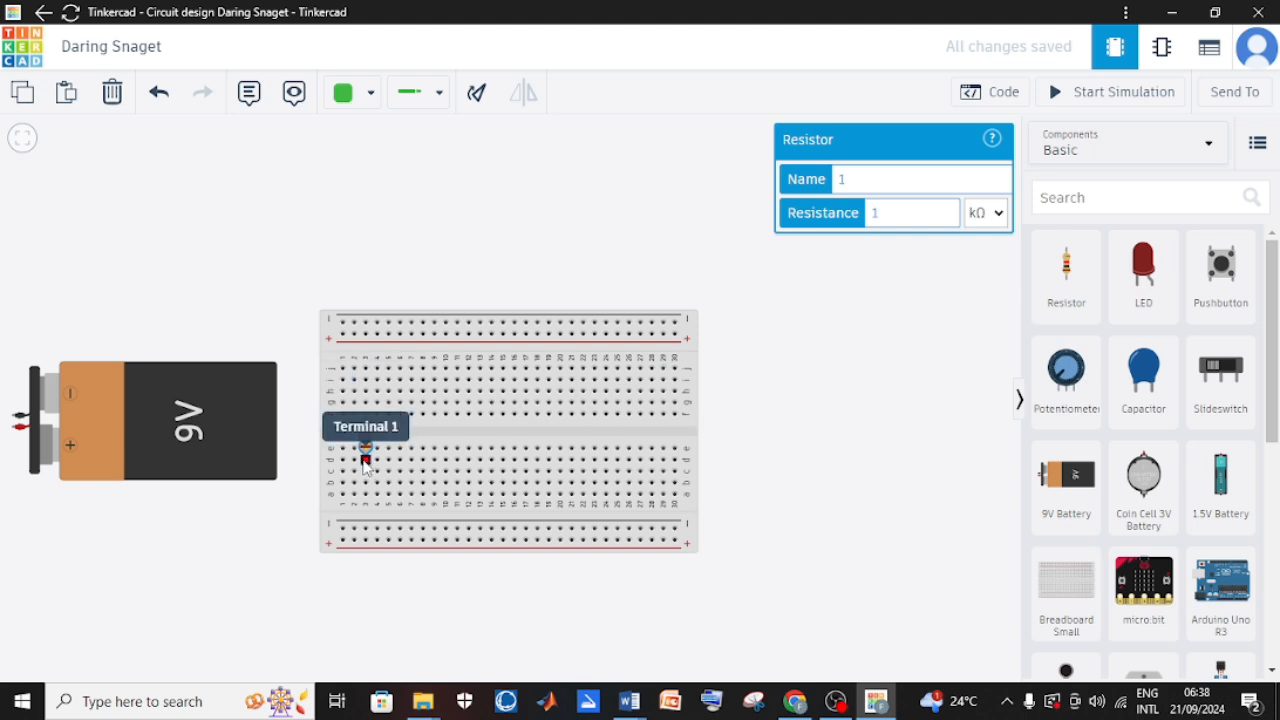
pyautogui.moveTo(365, 462); pyautogui.dragTo(365, 420)
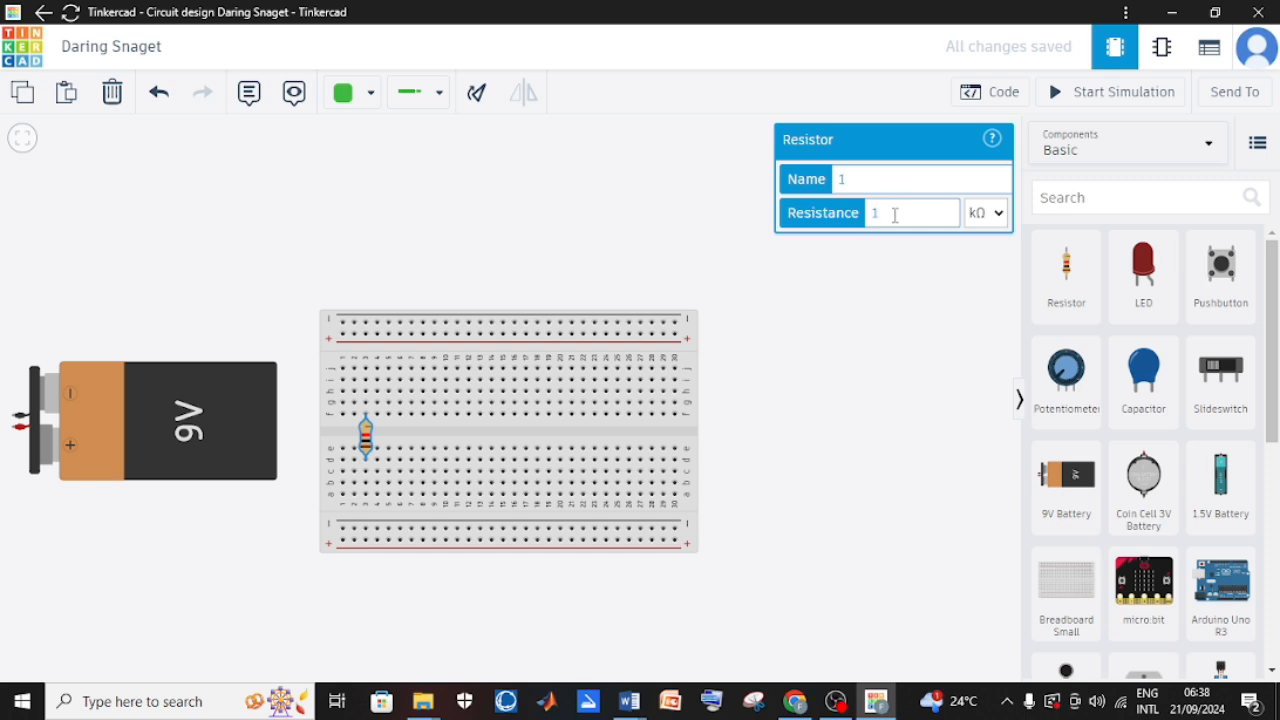
pyautogui.moveTo(895, 214); pyautogui.dragTo(870, 213)
pyautogui.click(999, 216)
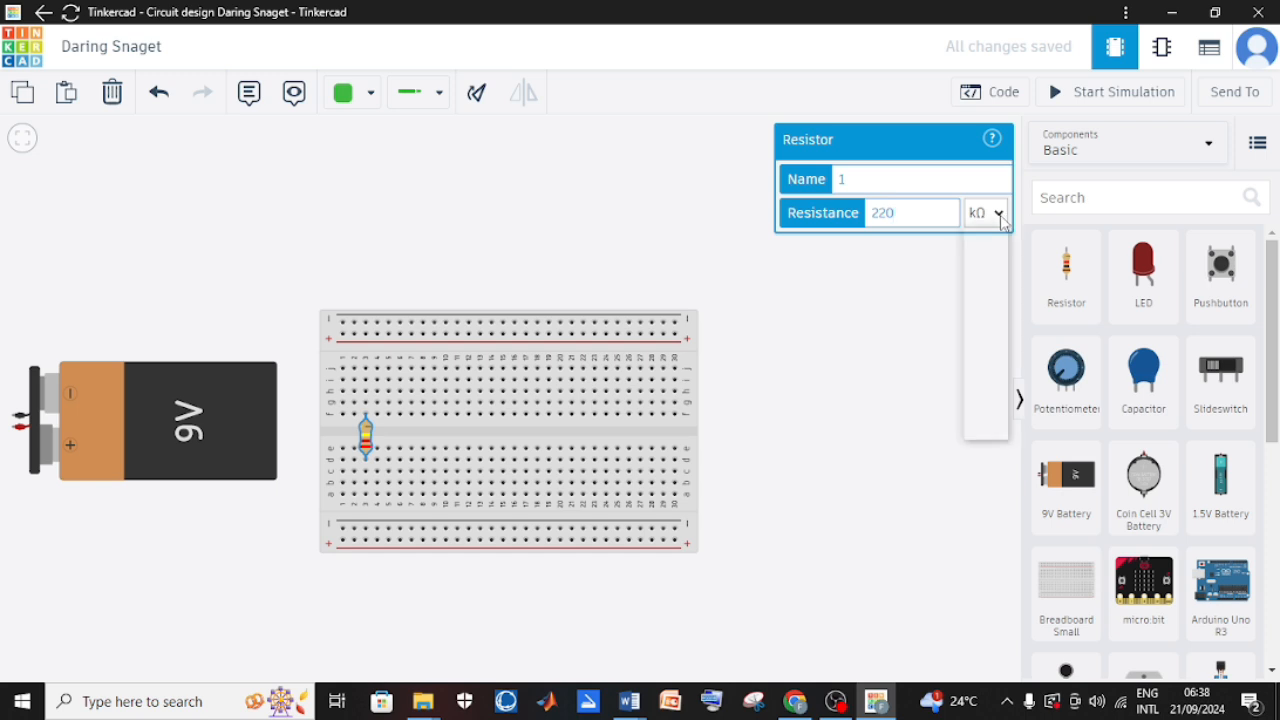
pyautogui.click(990, 347)
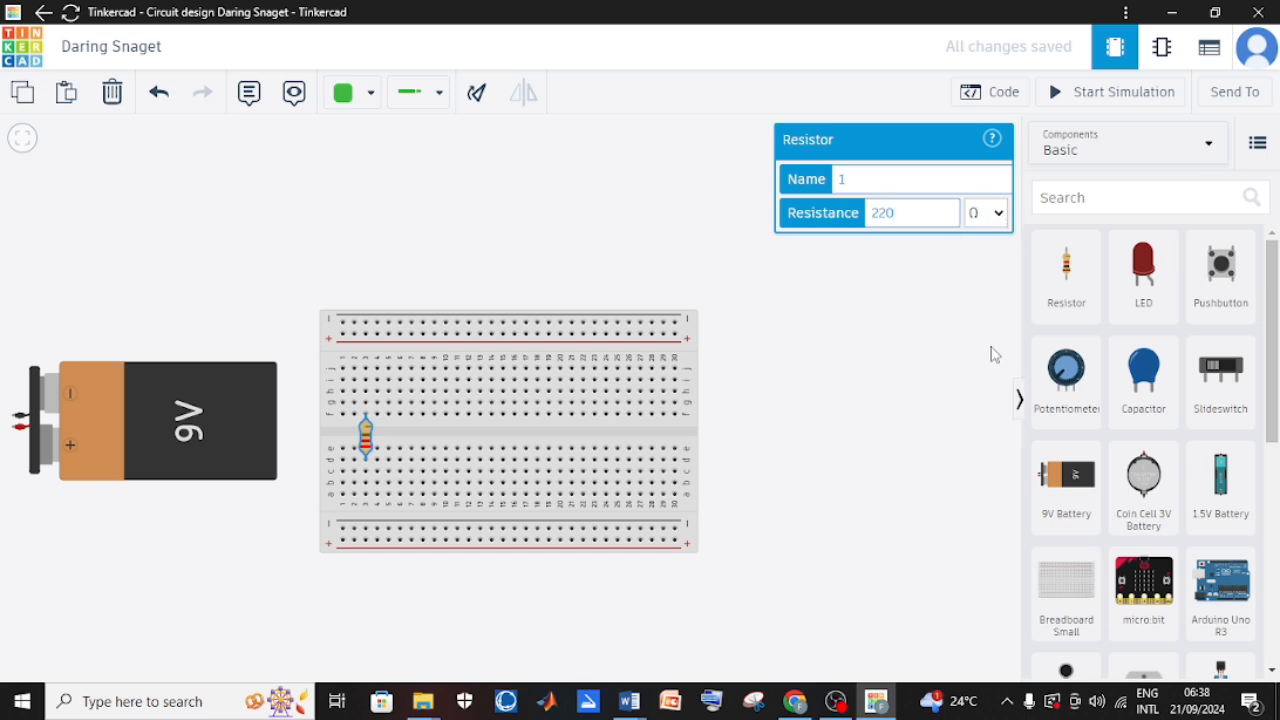
pyautogui.click(993, 354)
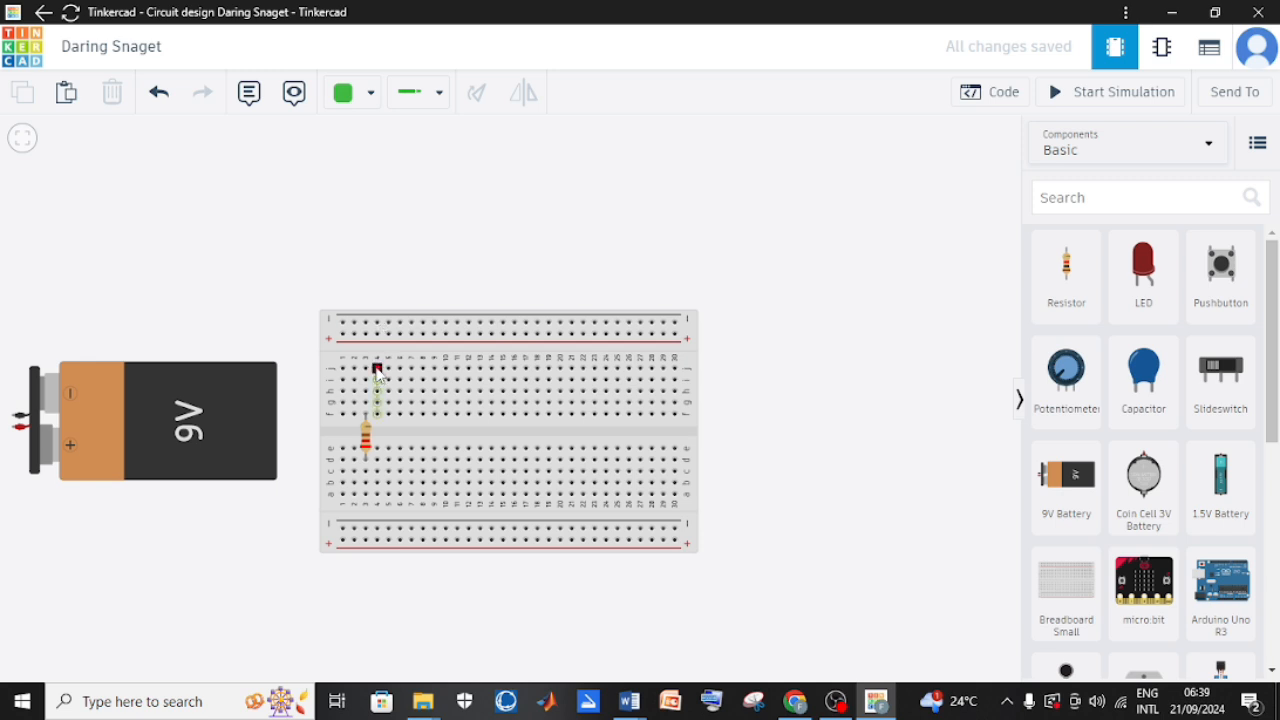
# Wire the top hole of breadboard column 4, row j, to the upper negative rail
pyautogui.click(377, 370)
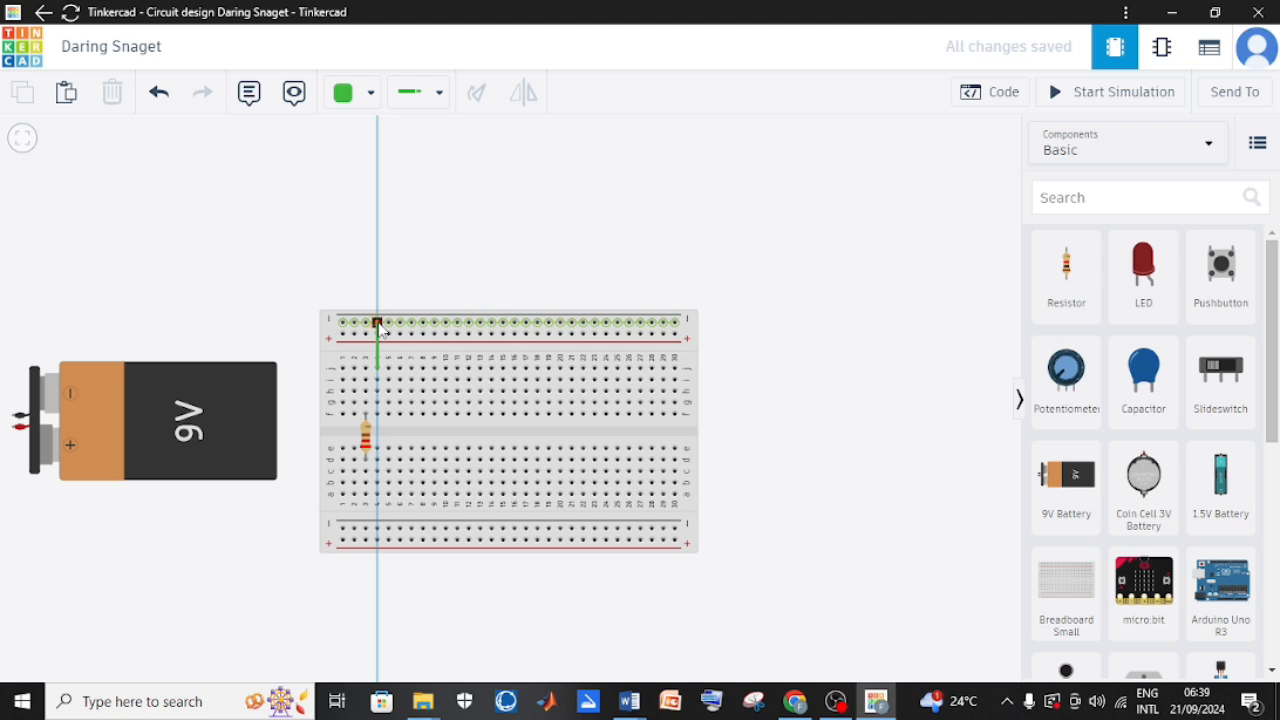
pyautogui.click(377, 323)
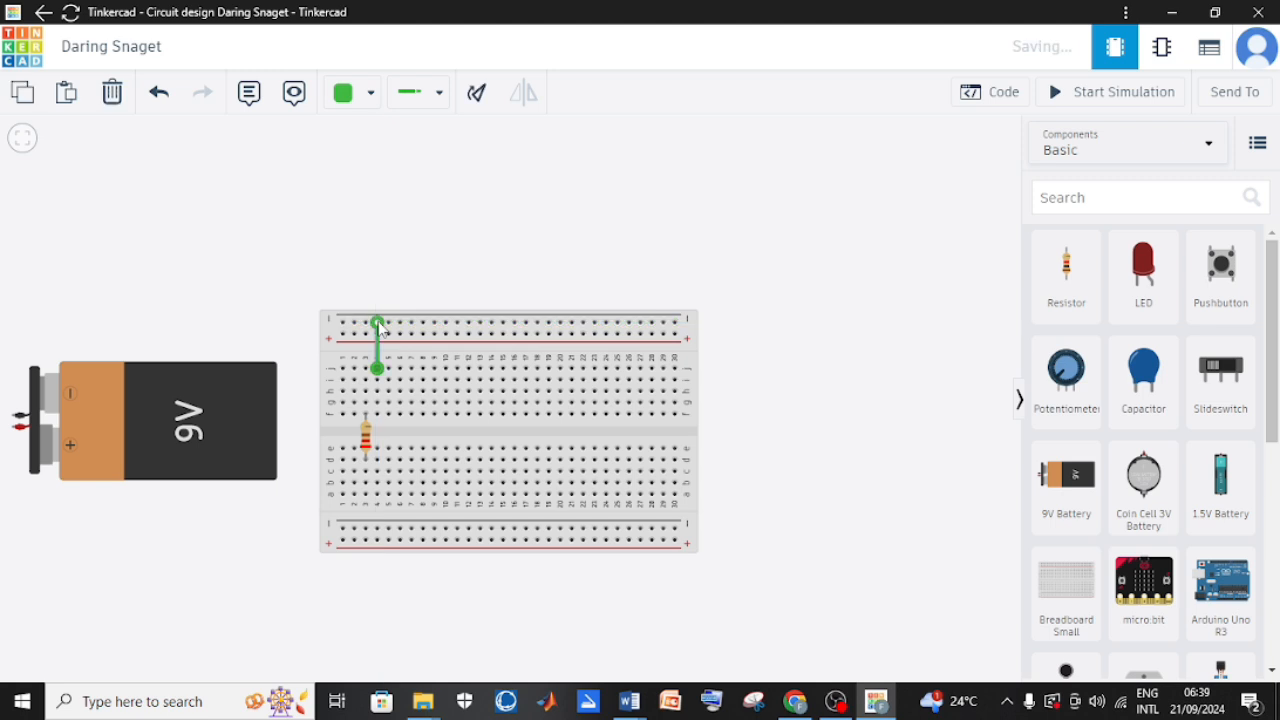
pyautogui.click(470, 284)
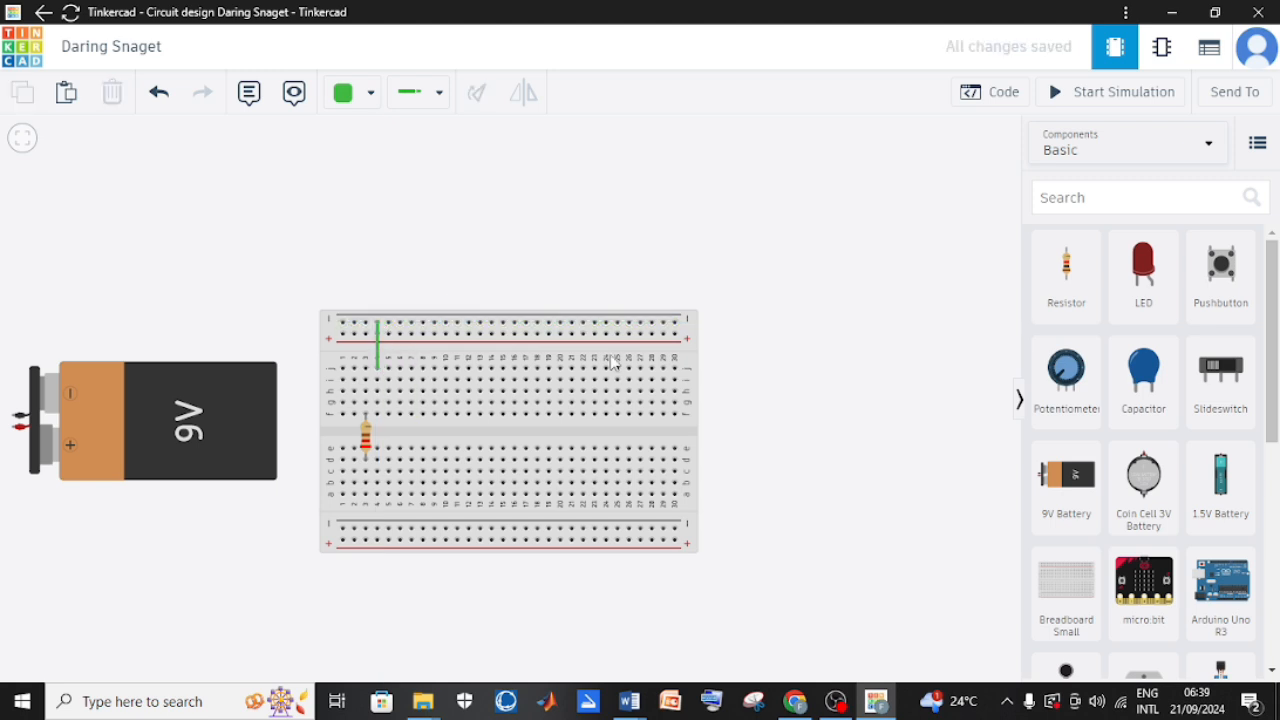
# Place a red LED with its legs in columns 3 and 4, row i, and mirror it to swap the legs
pyautogui.click(1130, 277)
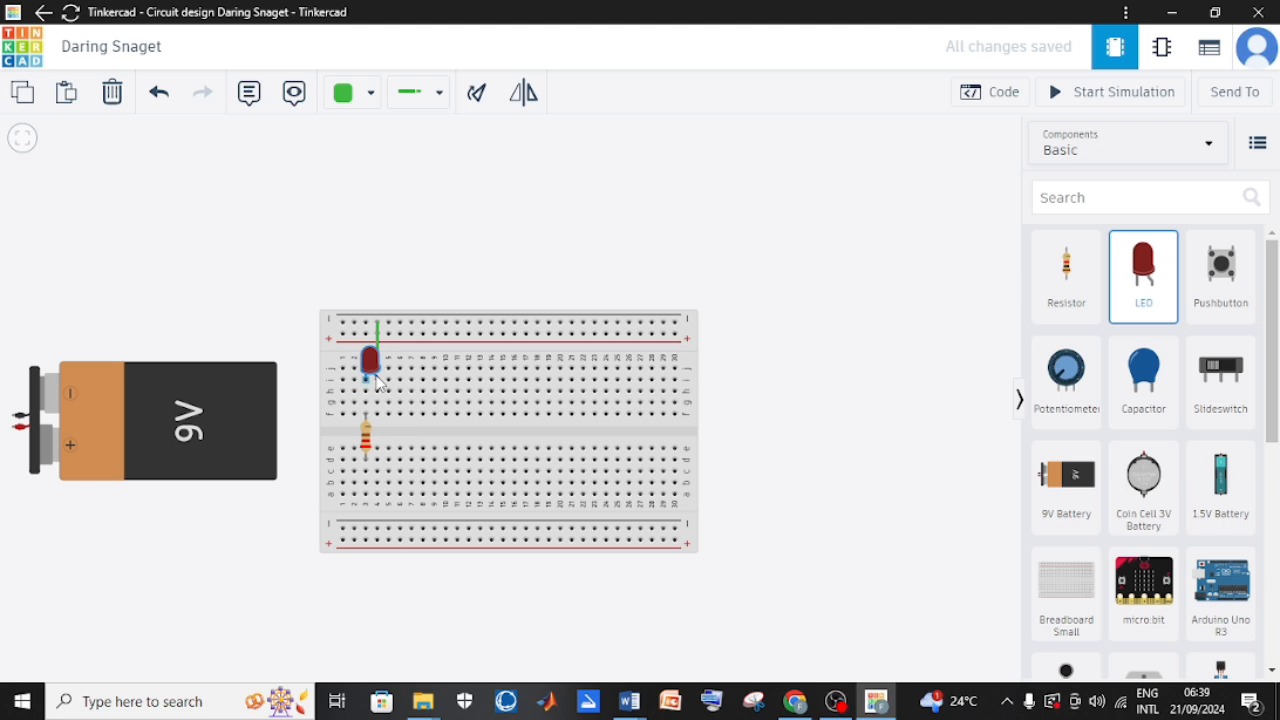
pyautogui.click(377, 381)
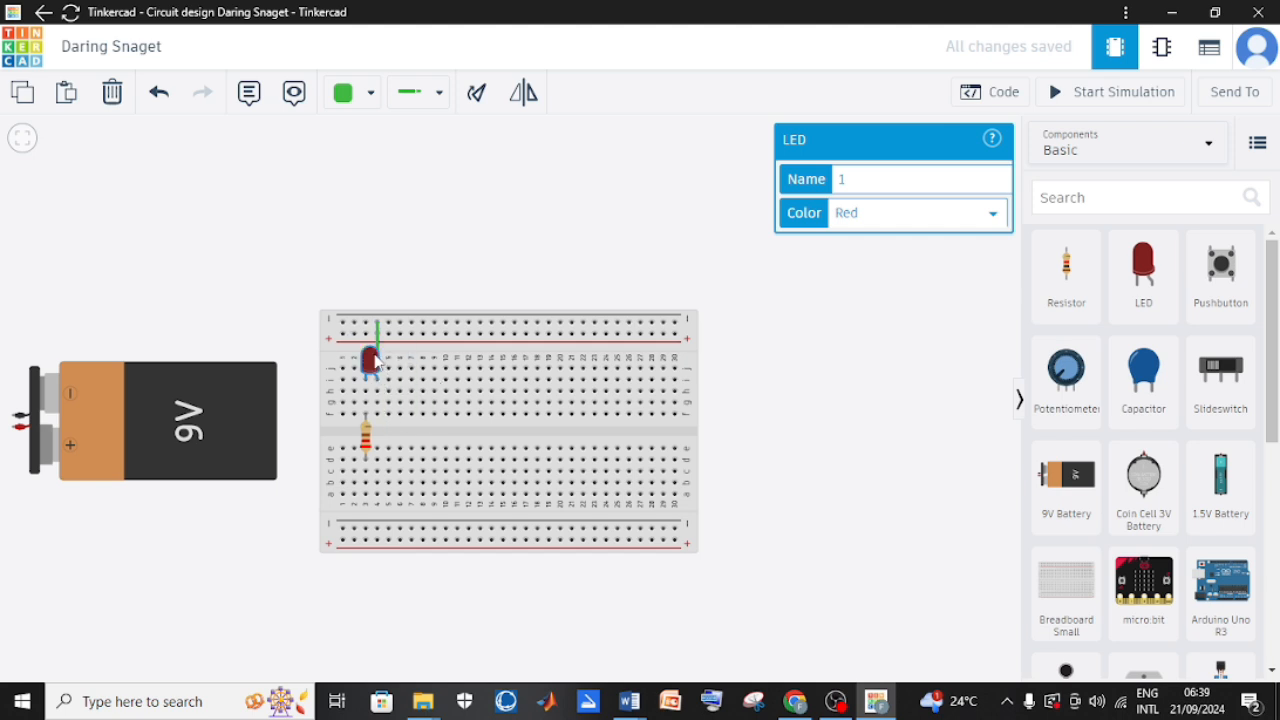
pyautogui.click(527, 94)
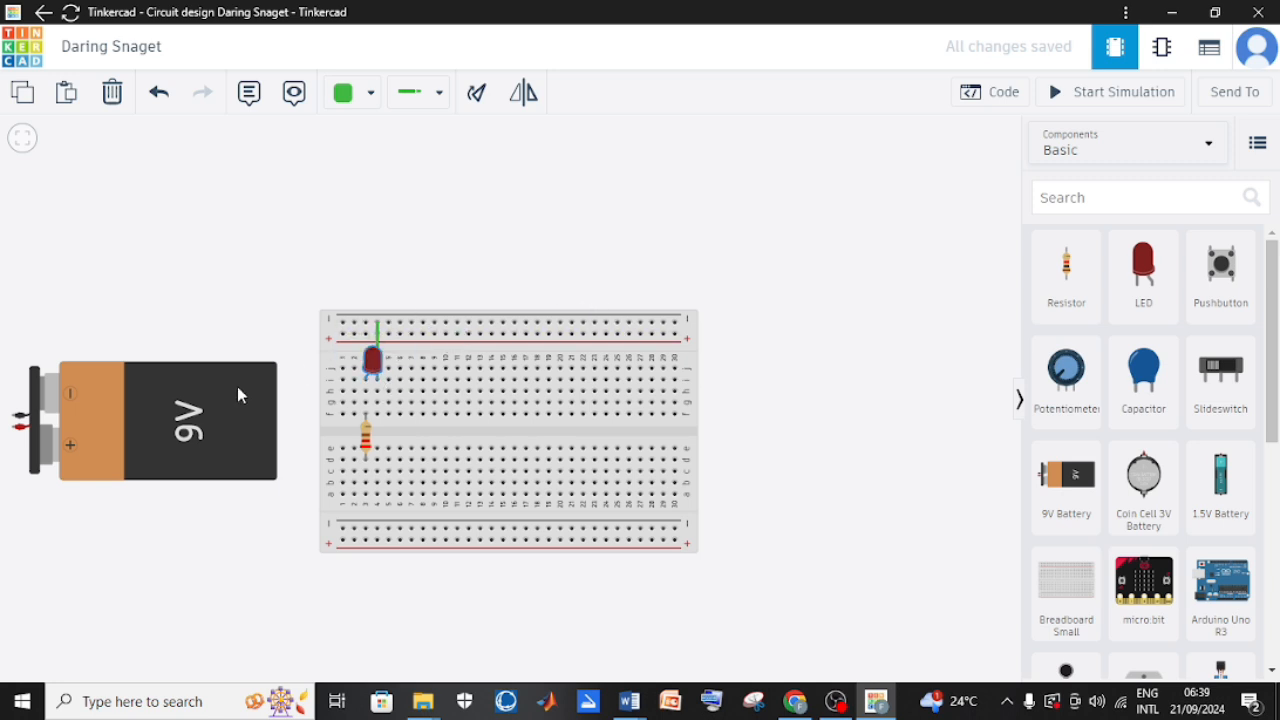
# Turn the 9V battery 180° and mirror it beside the breadboard, with its terminals facing the board and the negative one uppermost
pyautogui.click(190, 420)
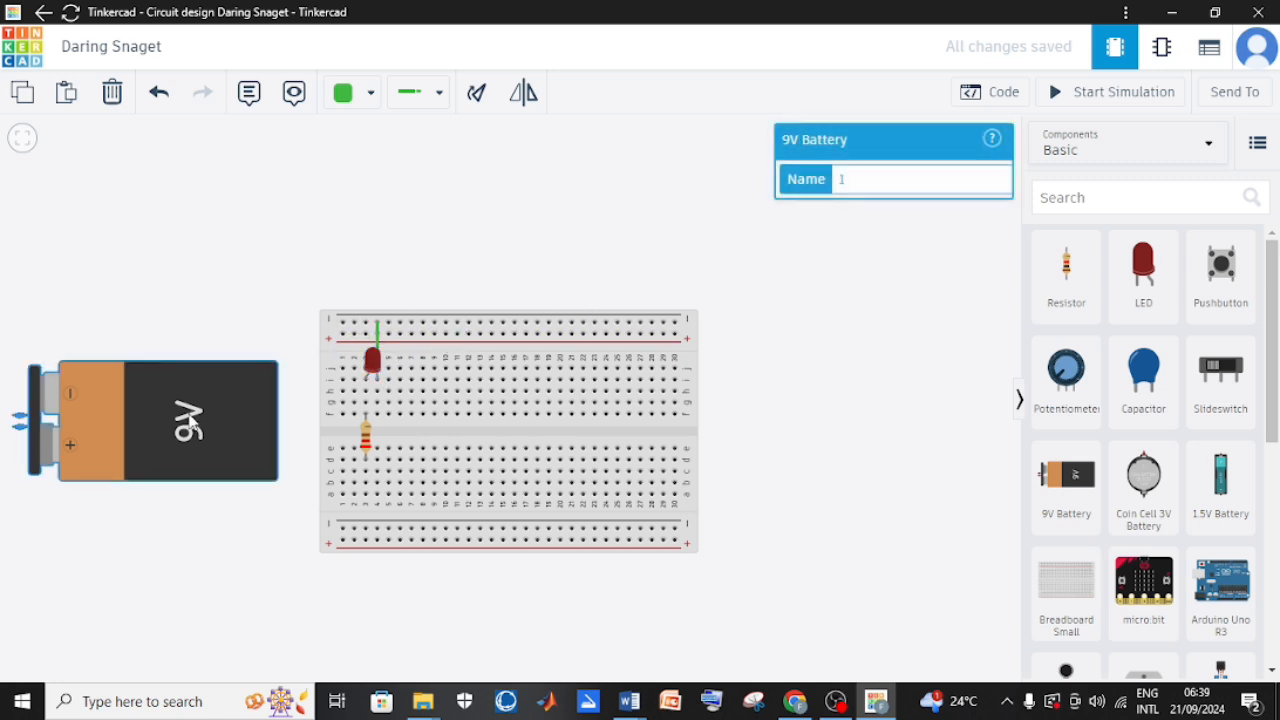
pyautogui.click(475, 98)
pyautogui.click(475, 98)
pyautogui.click(475, 98)
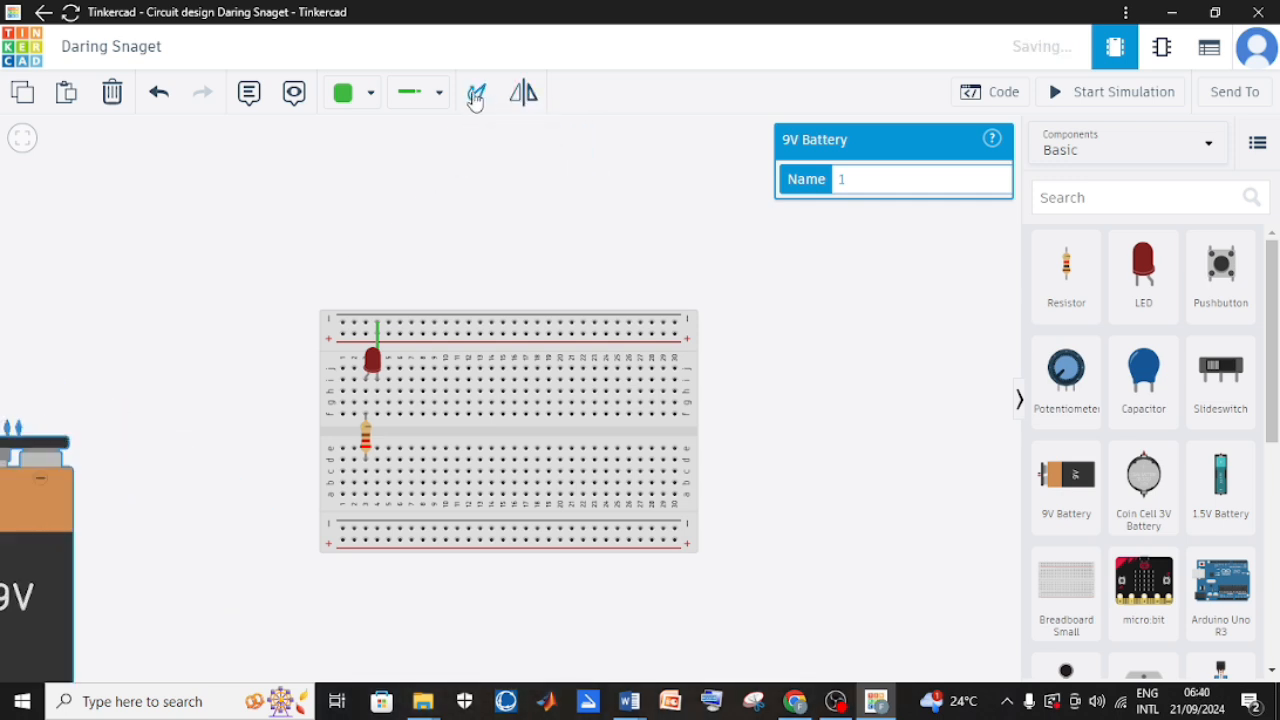
pyautogui.click(475, 98)
pyautogui.click(475, 98)
pyautogui.click(475, 98)
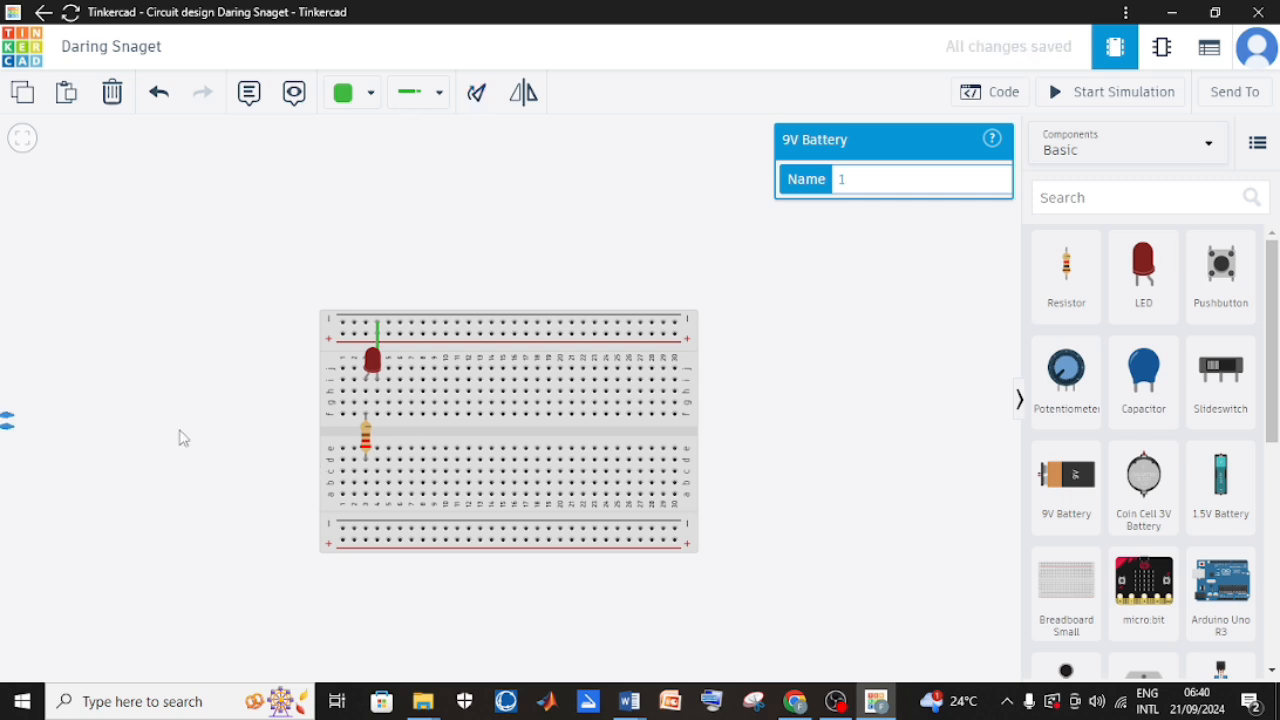
pyautogui.moveTo(1, 419); pyautogui.dragTo(322, 422)
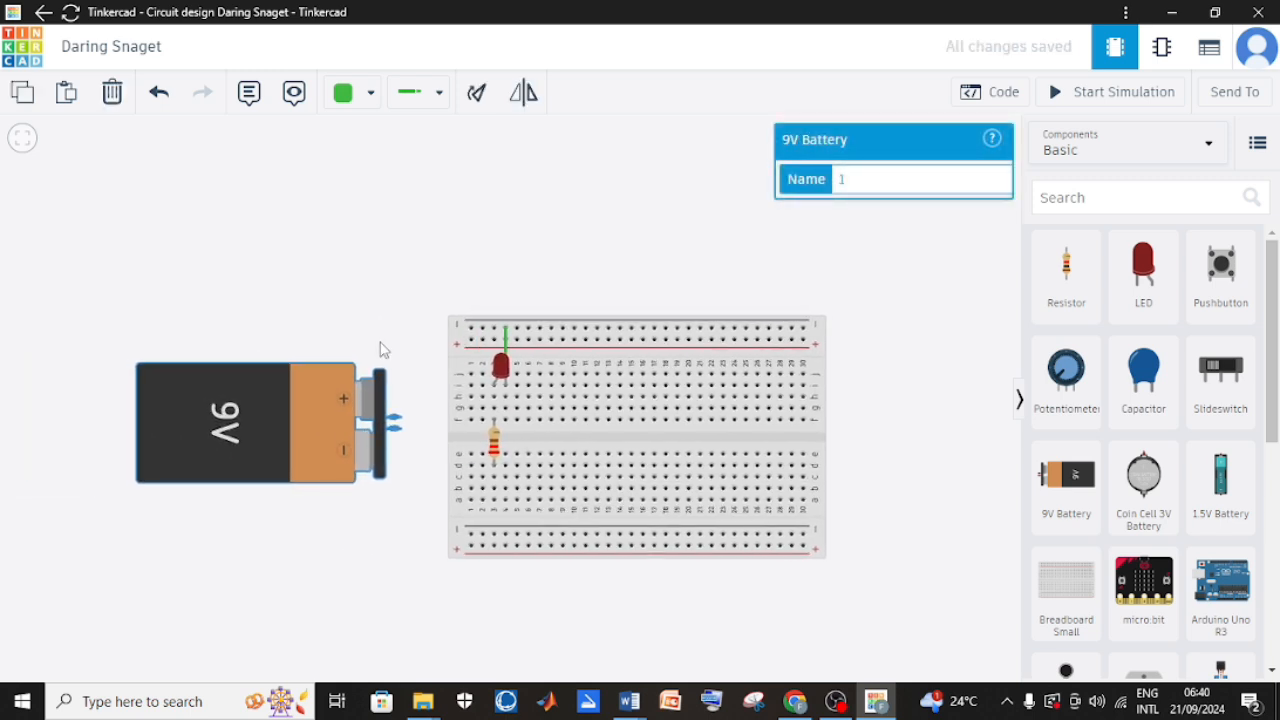
pyautogui.click(526, 93)
# Wire the battery's negative terminal to the upper negative rail and its positive terminal to the lower positive rail, both at column 1
pyautogui.click(405, 424)
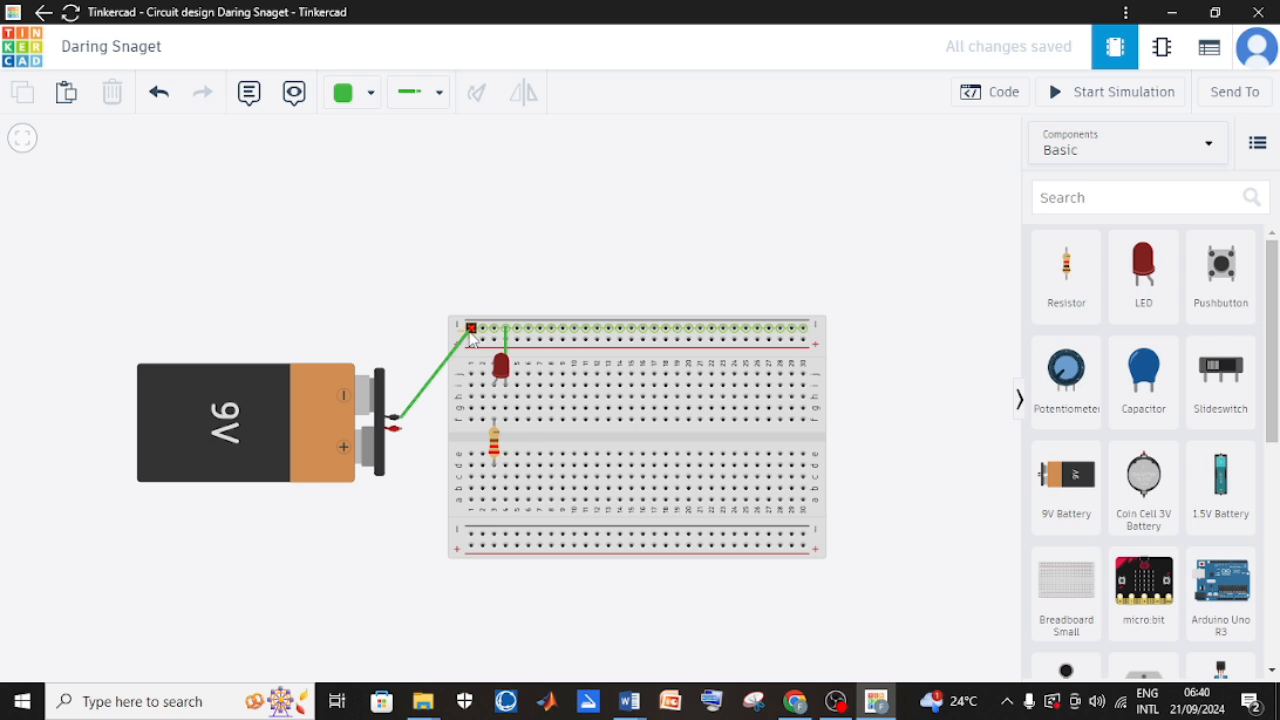
pyautogui.click(470, 328)
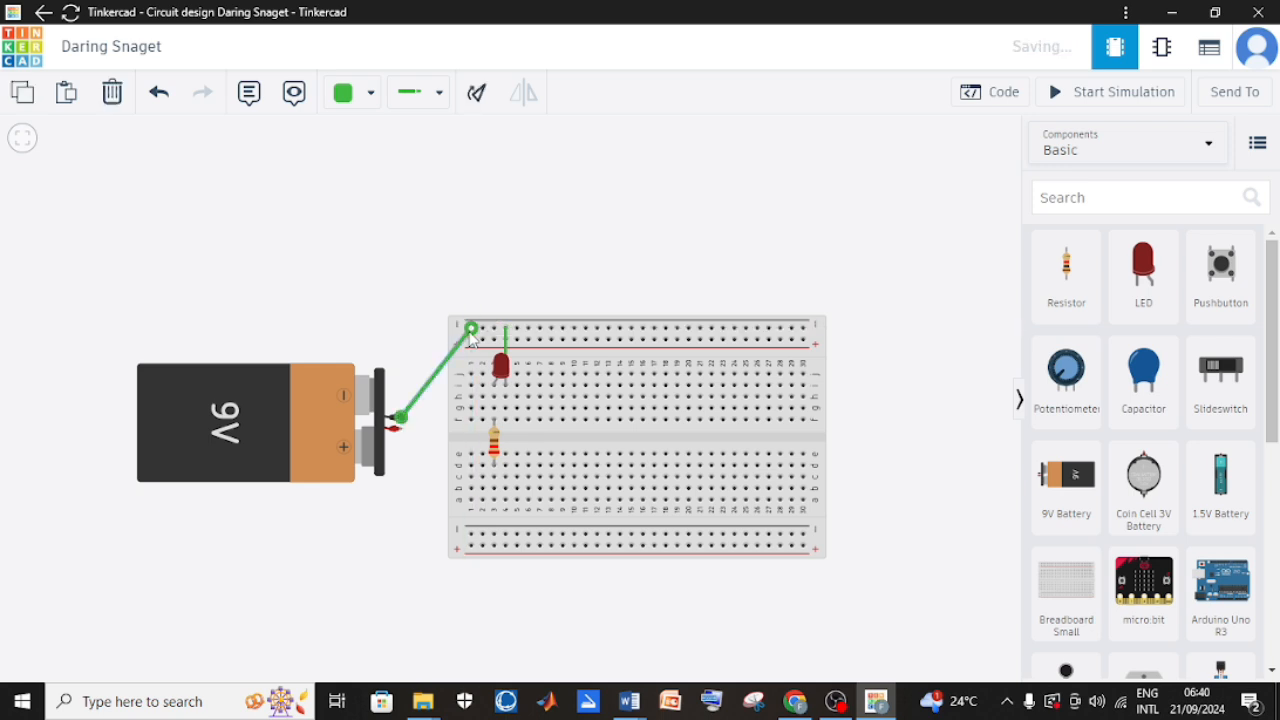
pyautogui.click(398, 438)
pyautogui.moveTo(398, 438)
pyautogui.mouseDown()
pyautogui.moveTo(419, 466)
pyautogui.moveTo(391, 425)
pyautogui.mouseUp()
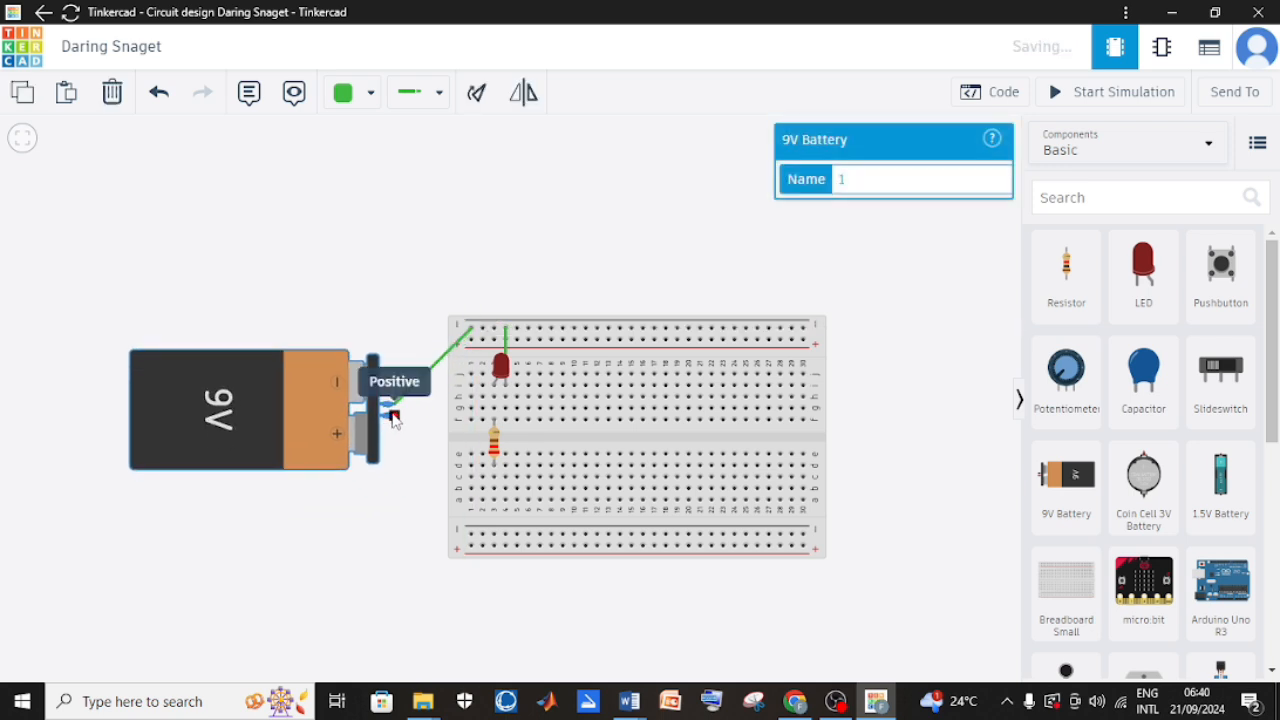
pyautogui.click(391, 414)
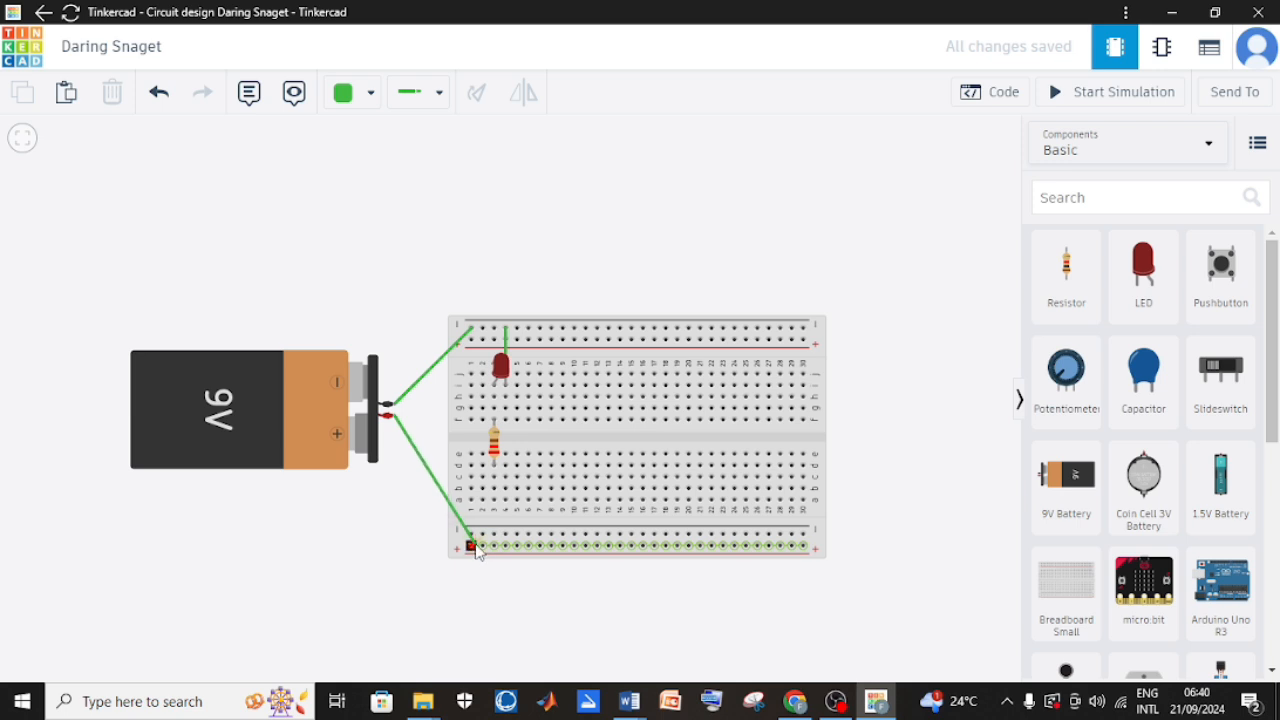
pyautogui.click(474, 547)
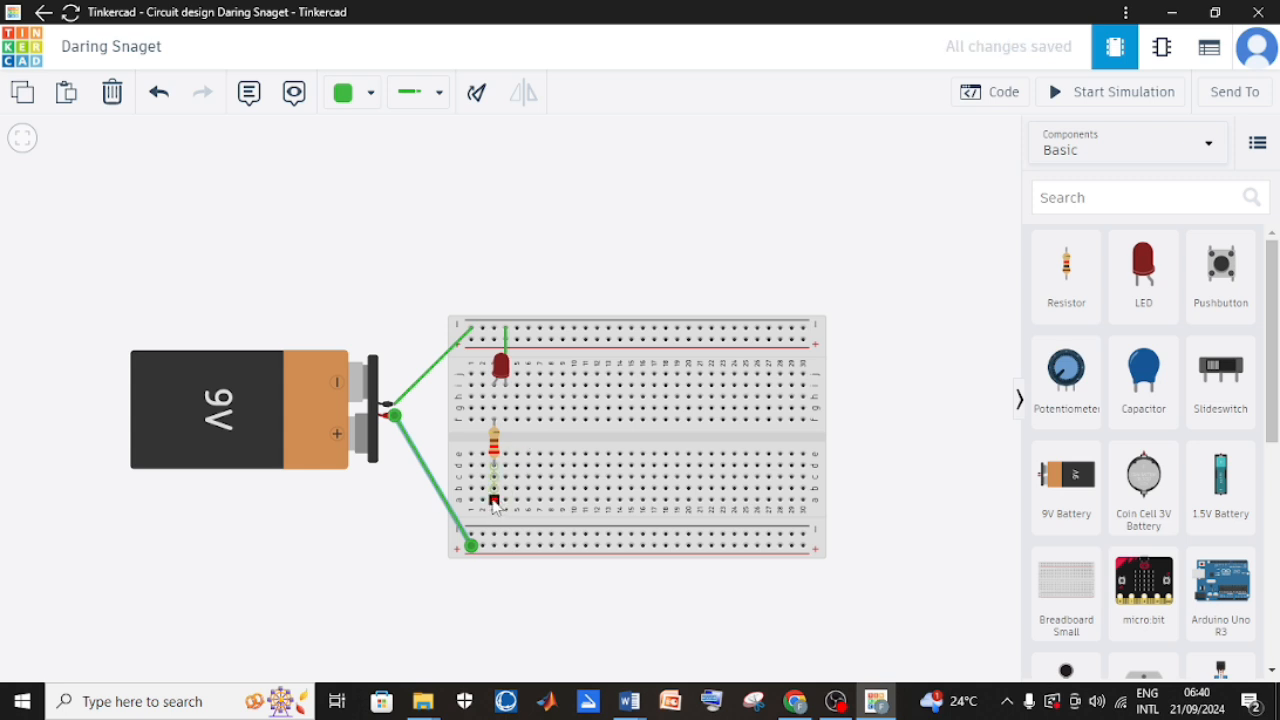
# Wire the resistor's column 3, row a, to the lower positive rail and start the circuit simulation
pyautogui.click(494, 501)
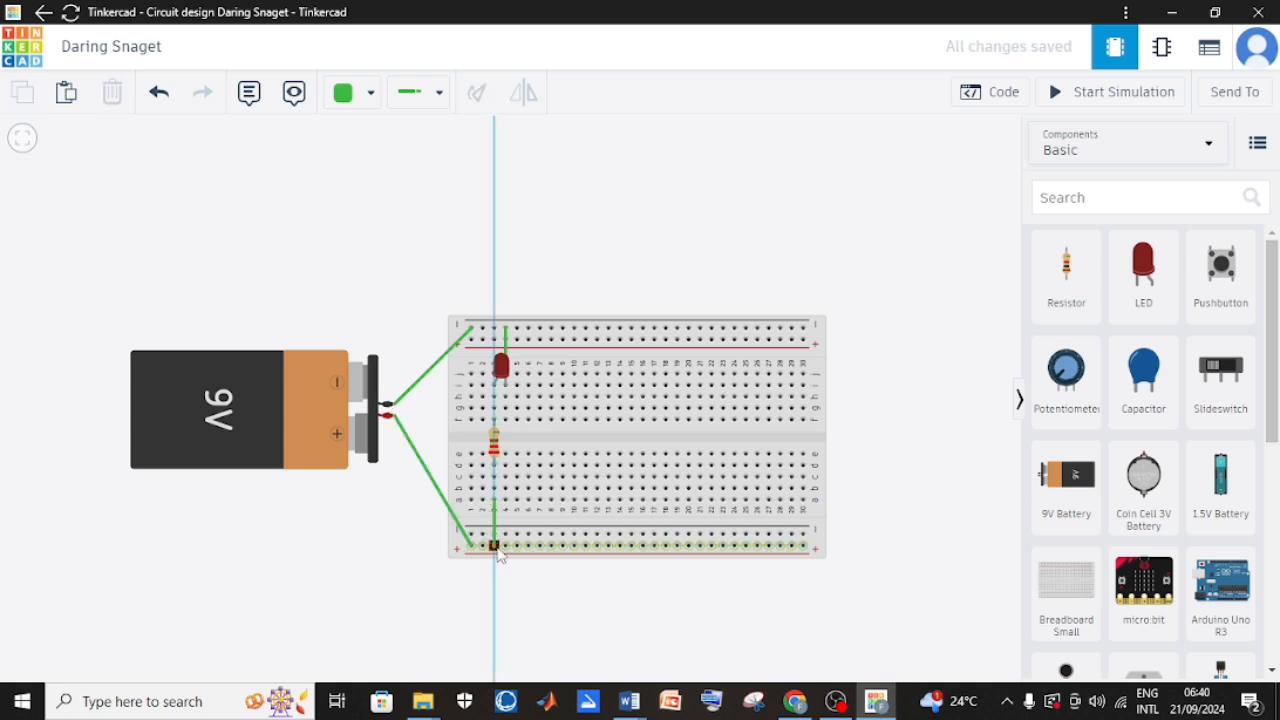
pyautogui.click(494, 546)
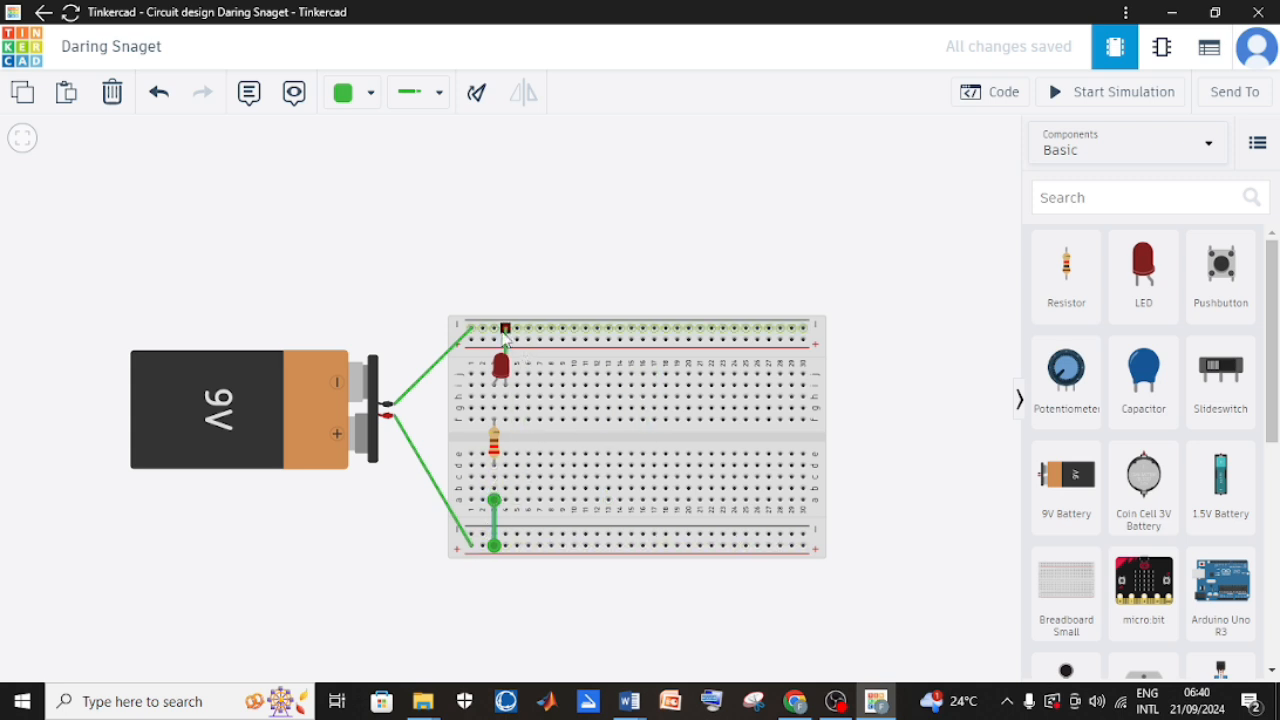
pyautogui.click(880, 366)
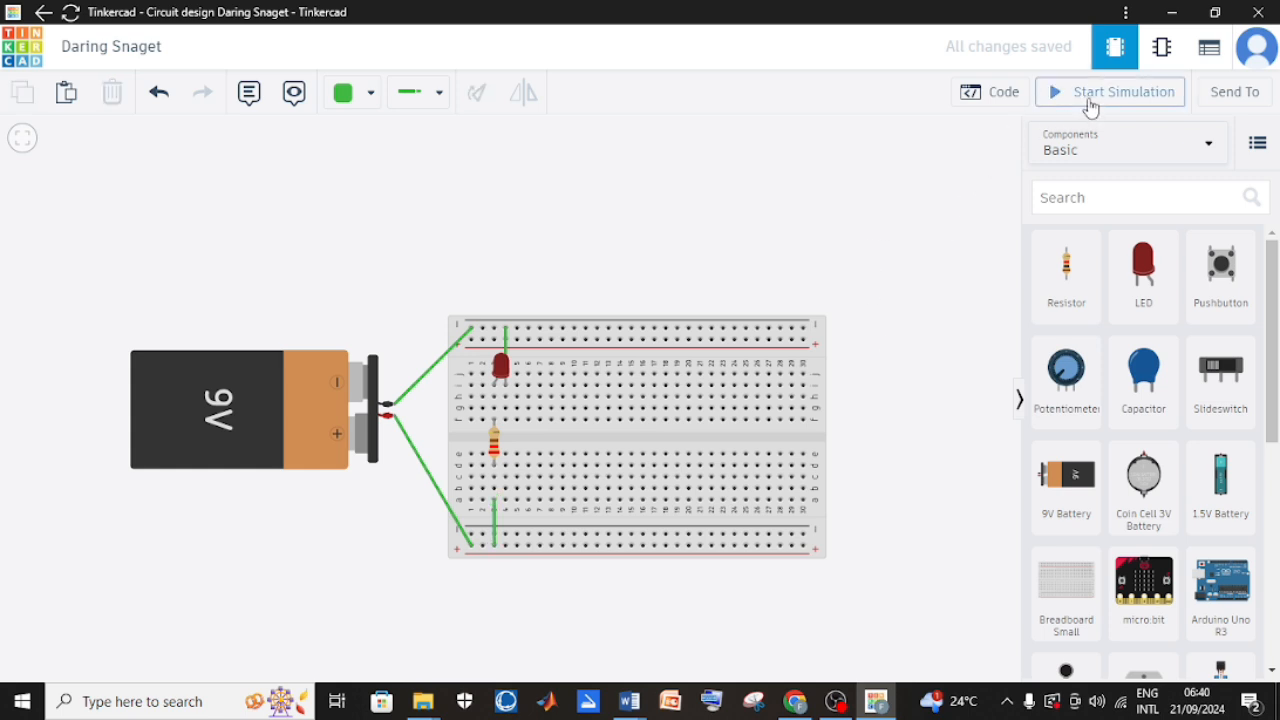
pyautogui.click(1090, 105)
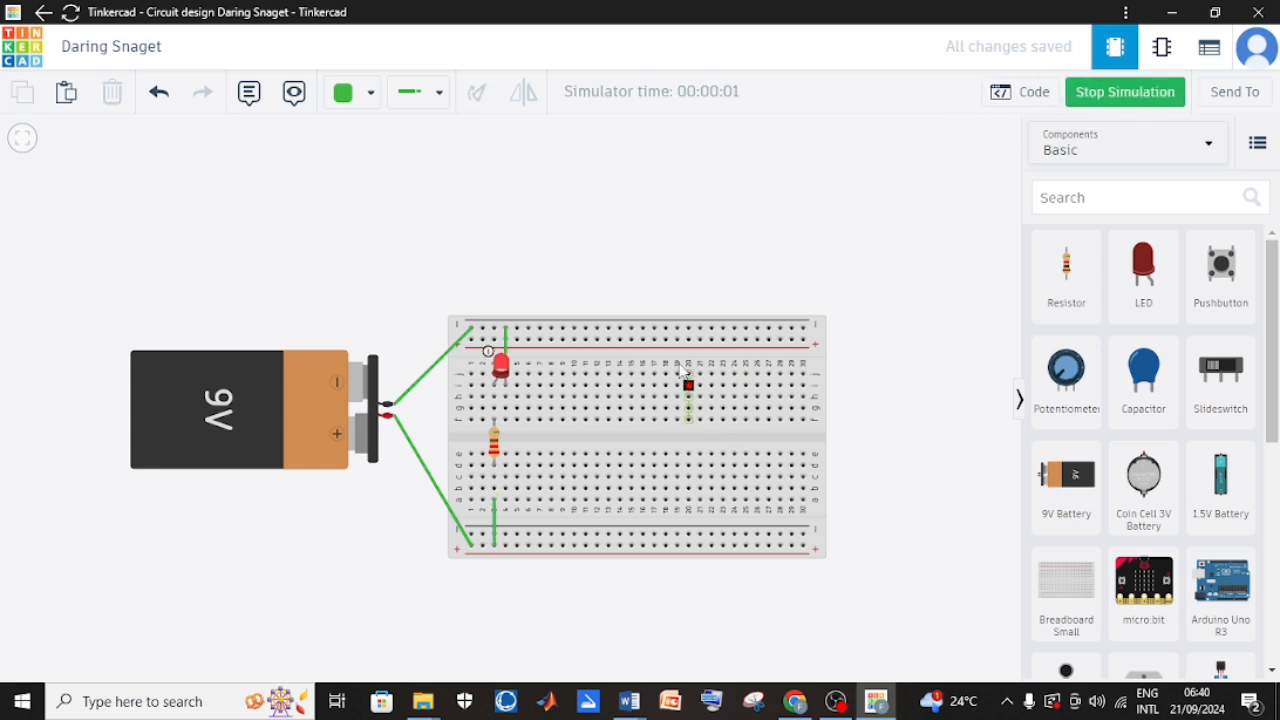